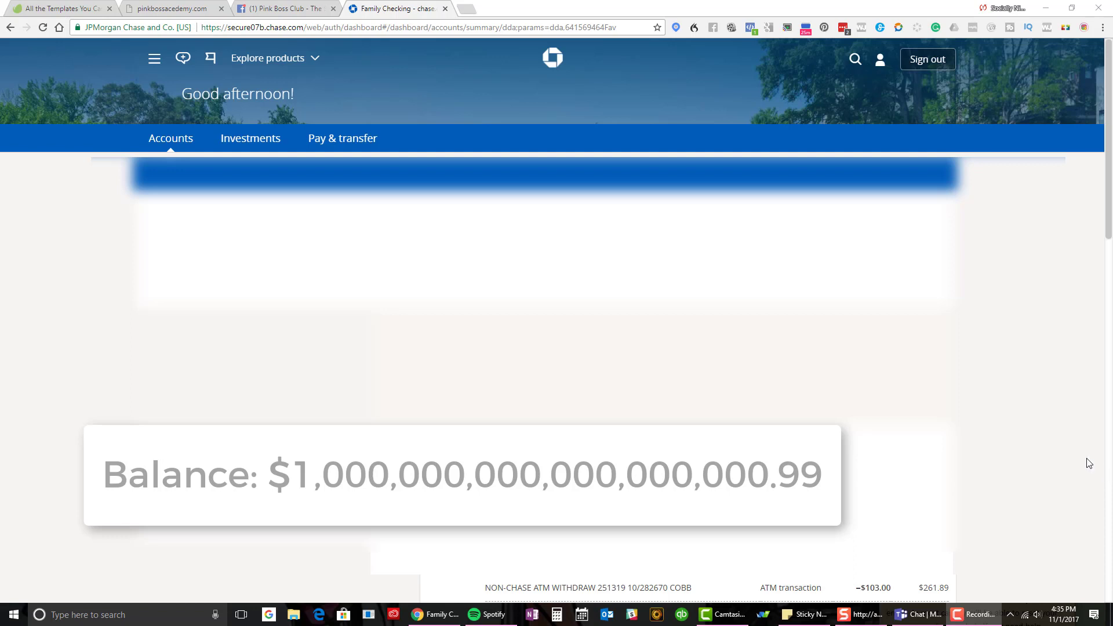
Reach the QuickPay with Zelle send-money form and dismiss the repeating-payments tip.
left_click(344, 149)
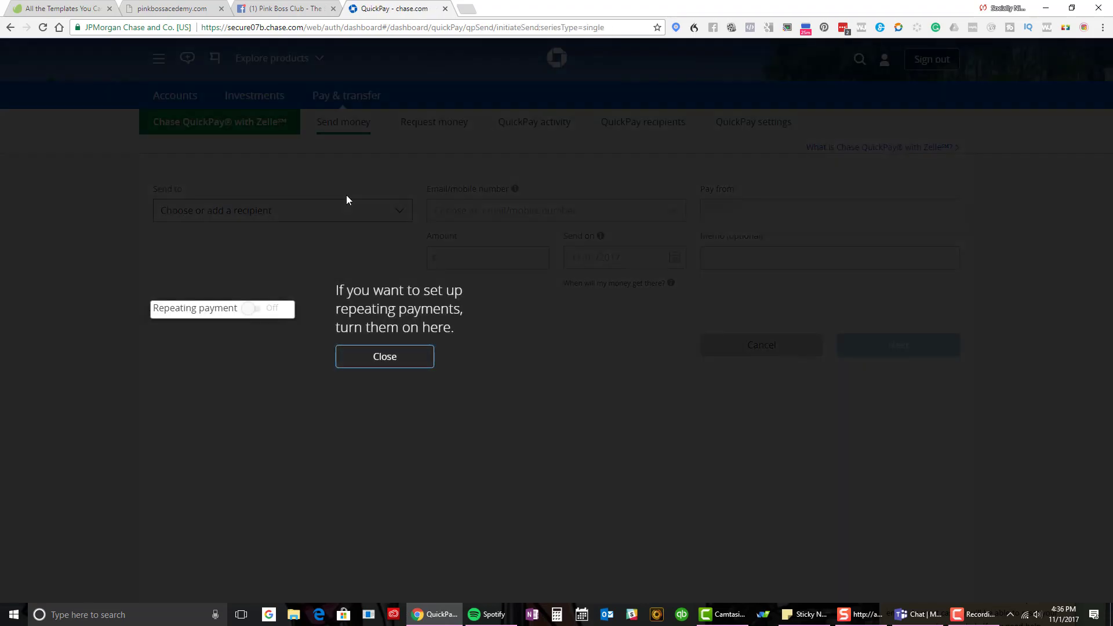
left_click(398, 361)
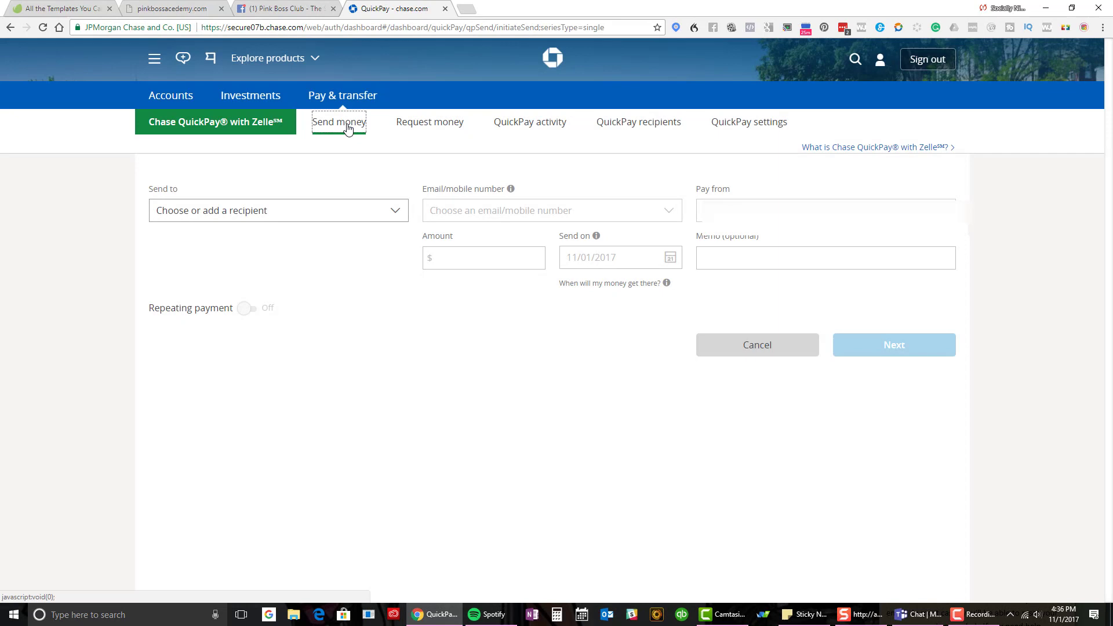
left_click(336, 216)
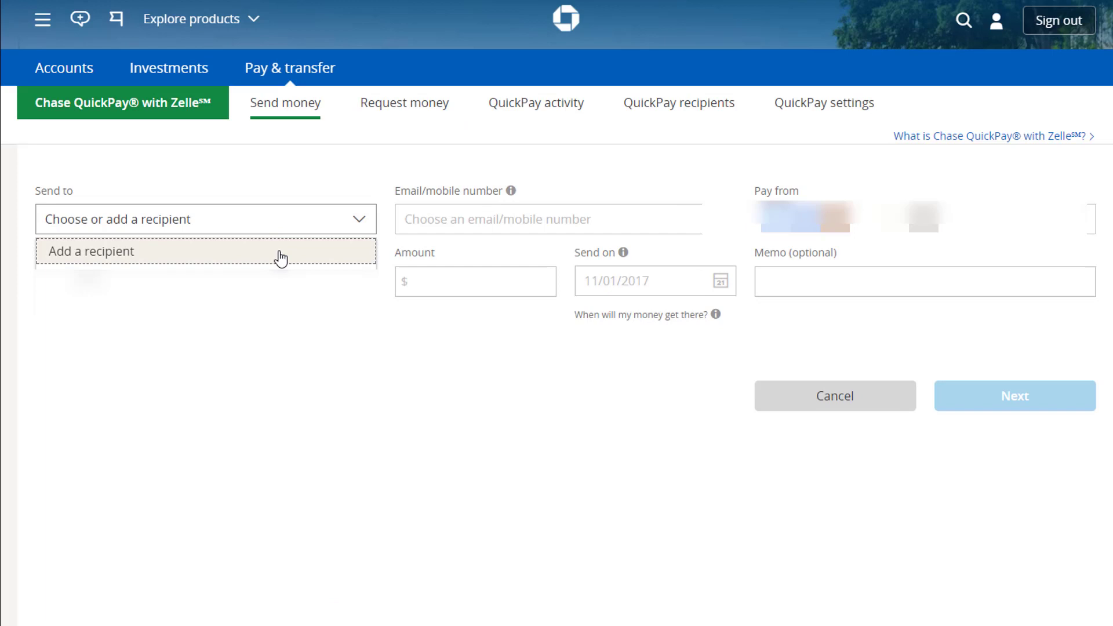
left_click(280, 252)
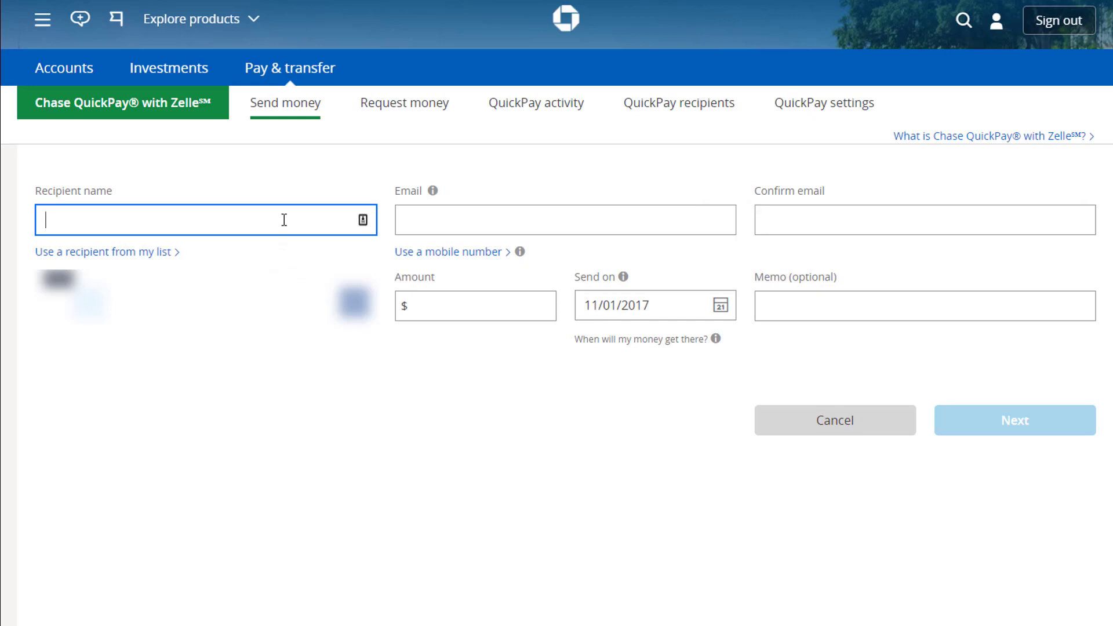
type("Money ")
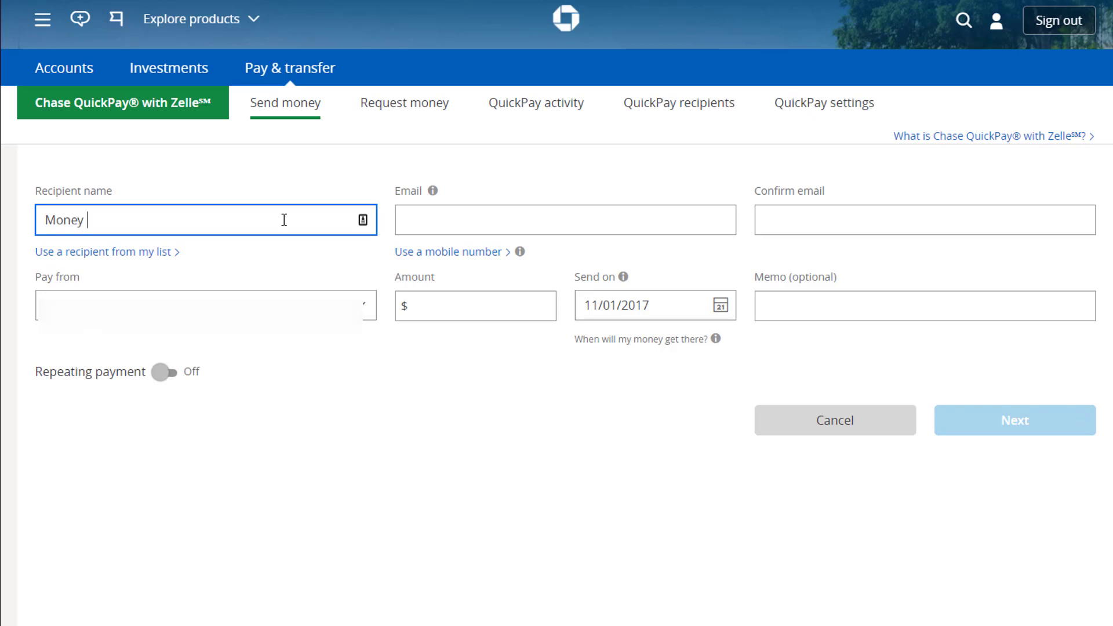
type("Moves")
key("Tab")
left_click(448, 219)
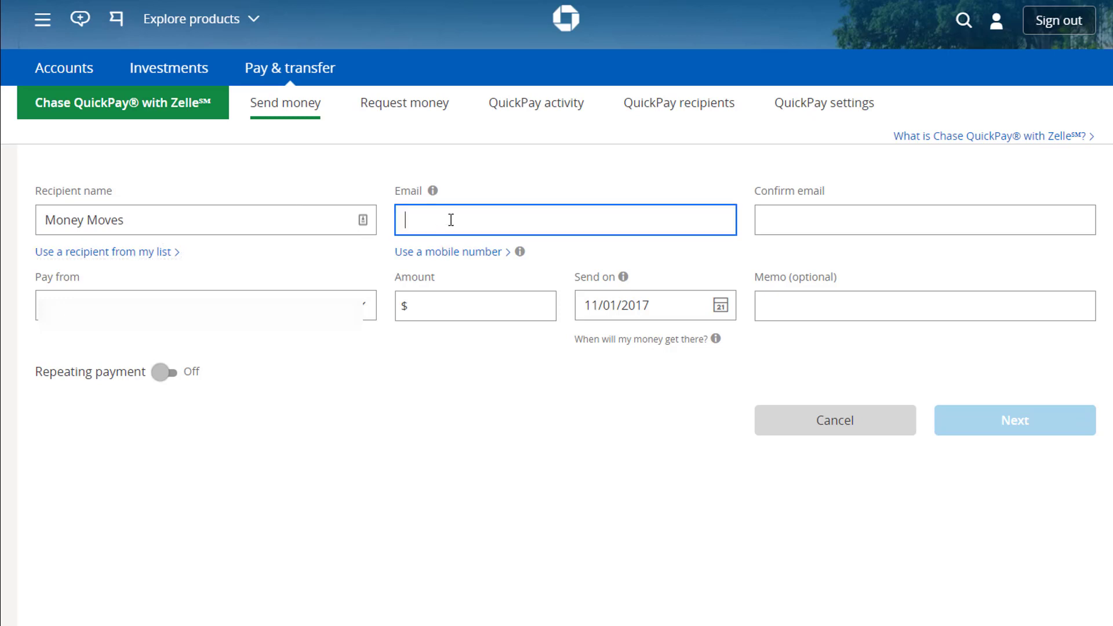
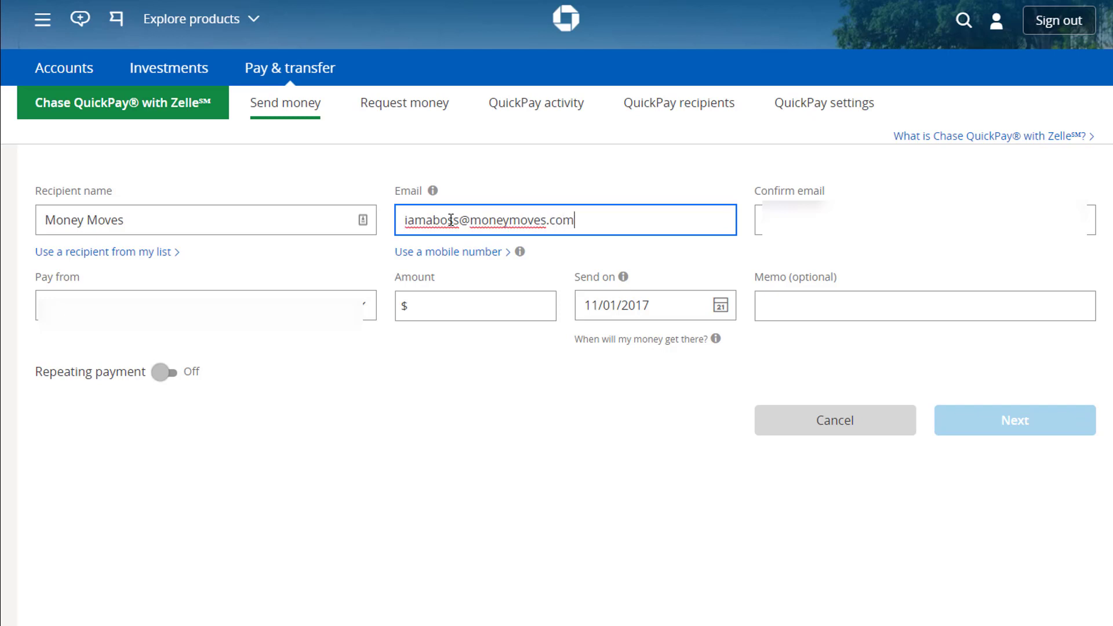
Leave the Confirm email field empty, triggering the 'Please tell us your recipient's email address' error.
left_click(833, 225)
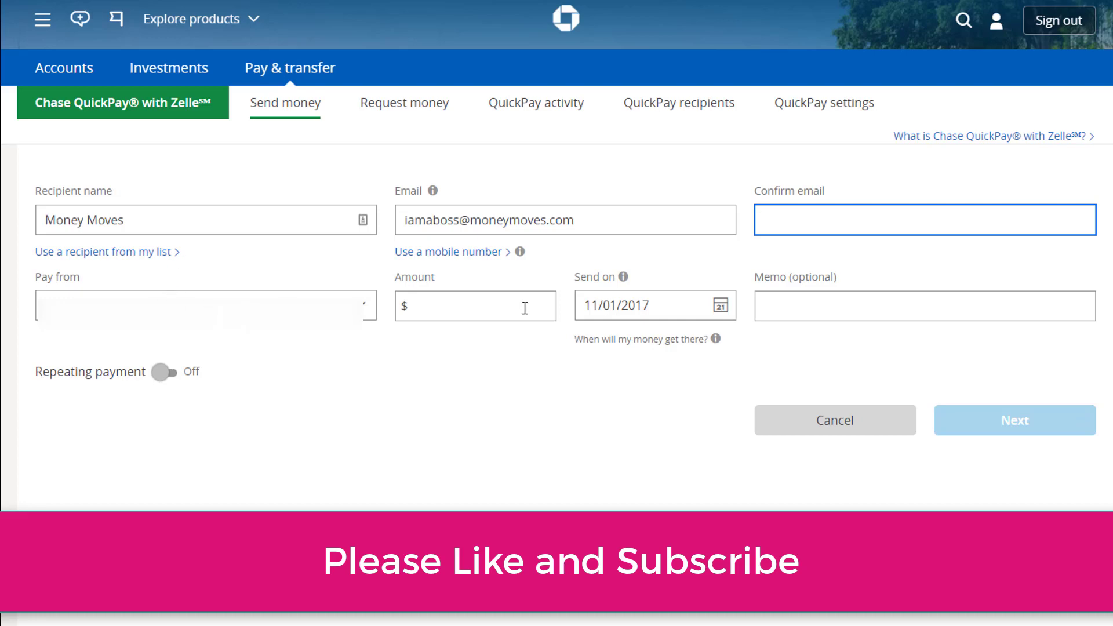
left_click(838, 310)
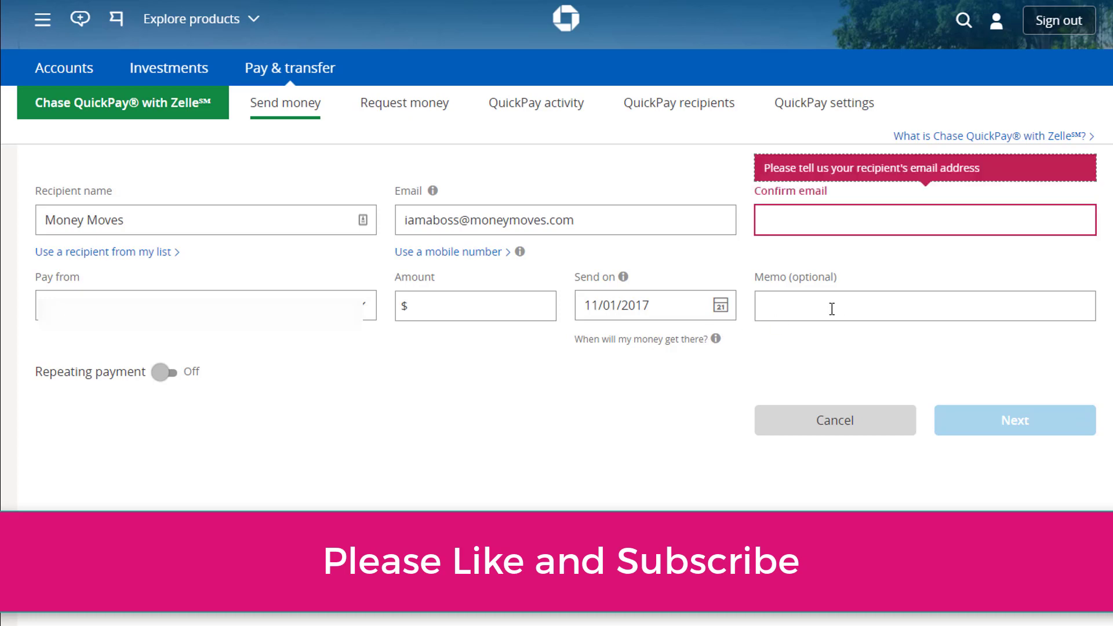